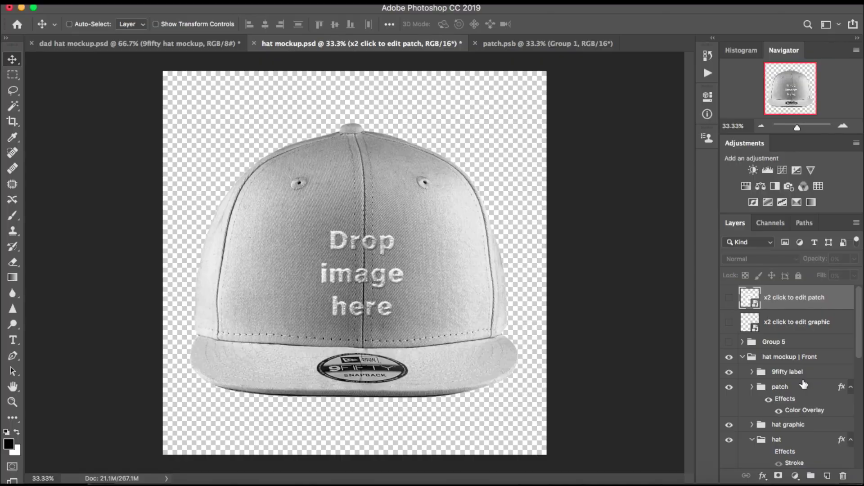
- Expand the hat mockup | Front, hat and change hat color groups, then select the hat Photo Filter
{"action": "scroll", "coordinate": [787, 360], "scroll_direction": "down", "scroll_amount": 3}
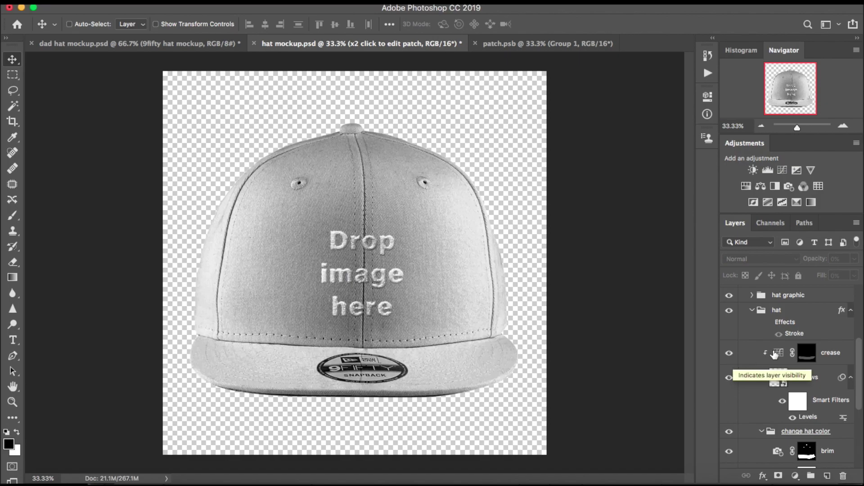
{"action": "scroll", "coordinate": [782, 334], "scroll_direction": "up", "scroll_amount": 5}
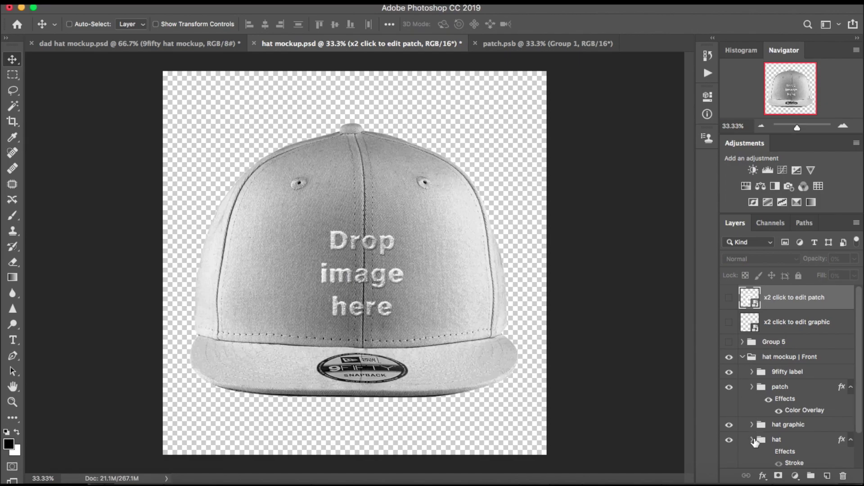
{"action": "left_click", "coordinate": [742, 357]}
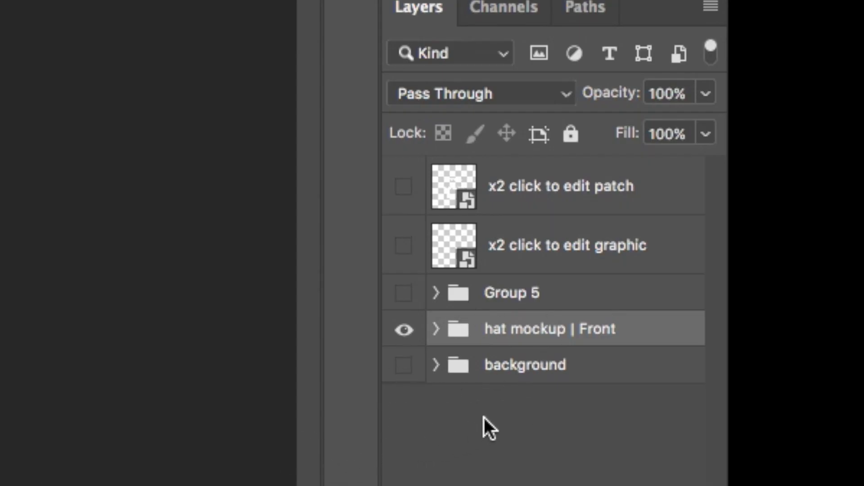
{"action": "left_click", "coordinate": [435, 329]}
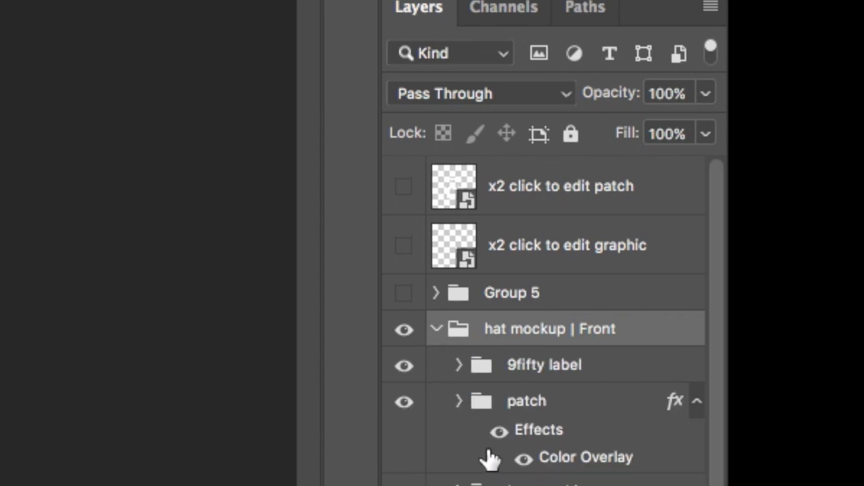
{"action": "scroll", "coordinate": [486, 458], "scroll_direction": "down", "scroll_amount": 3}
{"action": "left_click", "coordinate": [459, 428]}
{"action": "scroll", "coordinate": [459, 443], "scroll_direction": "down", "scroll_amount": 8}
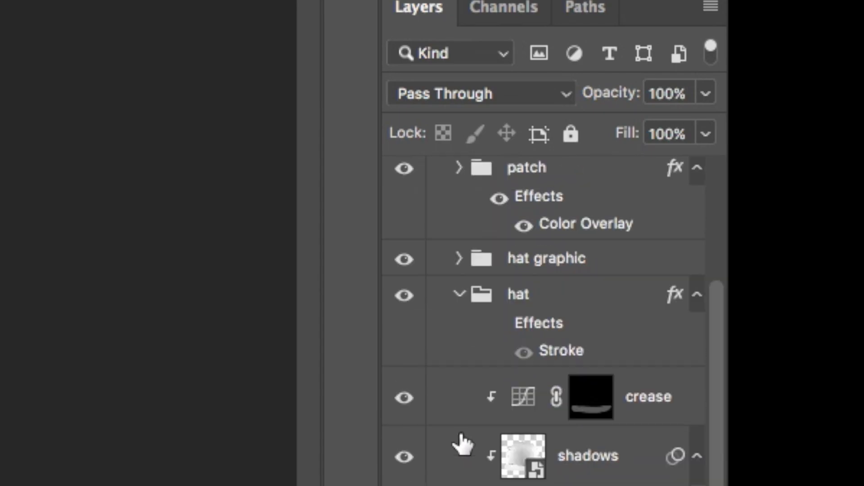
{"action": "left_click", "coordinate": [482, 425]}
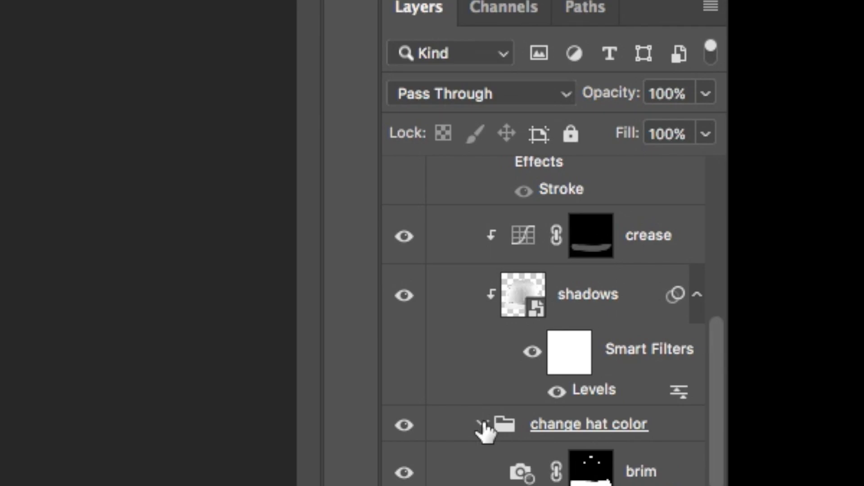
{"action": "scroll", "coordinate": [483, 431], "scroll_direction": "down", "scroll_amount": 5}
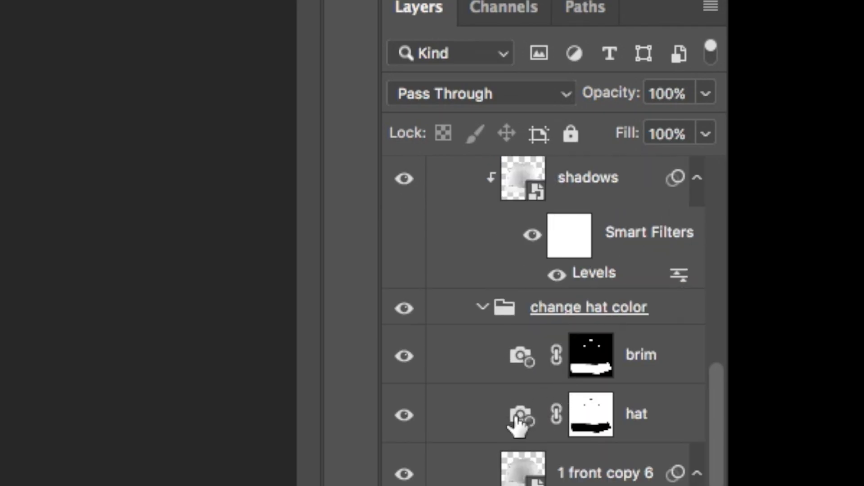
{"action": "left_click", "coordinate": [517, 419]}
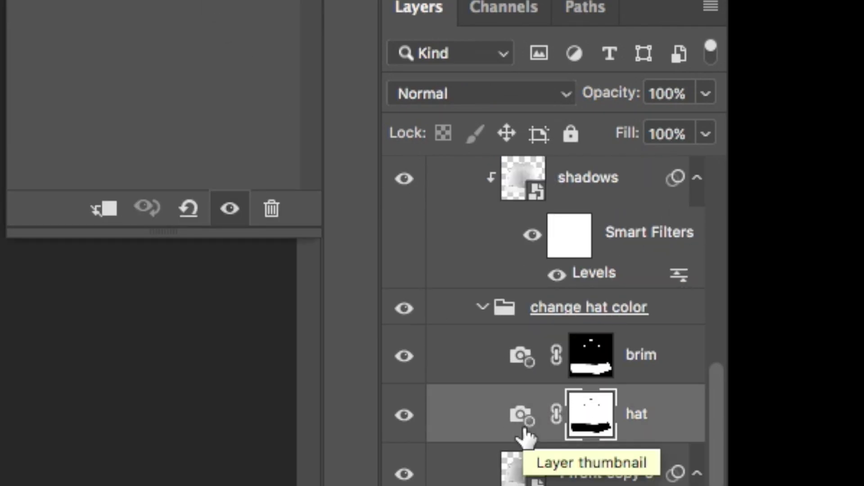
- Set the hat Photo Filter colour to navy 5a629f
{"action": "left_click", "coordinate": [521, 420]}
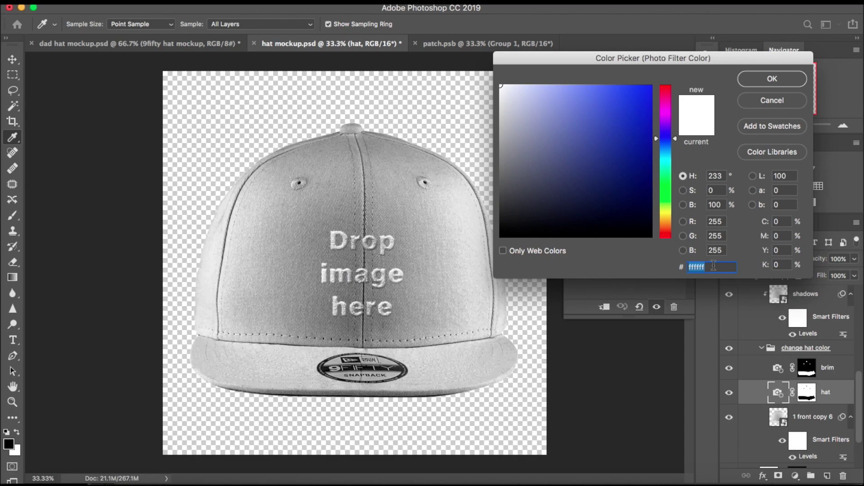
{"action": "type", "text": "5a"}
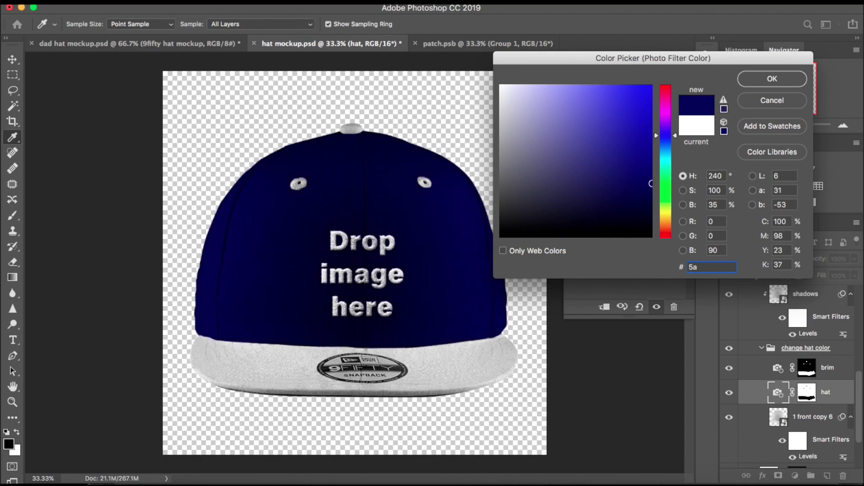
{"action": "type", "text": "629f"}
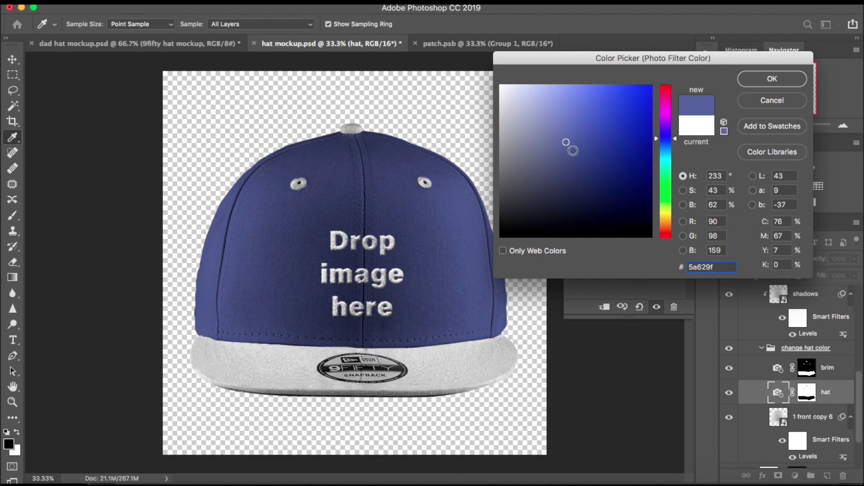
{"action": "left_click", "coordinate": [772, 80]}
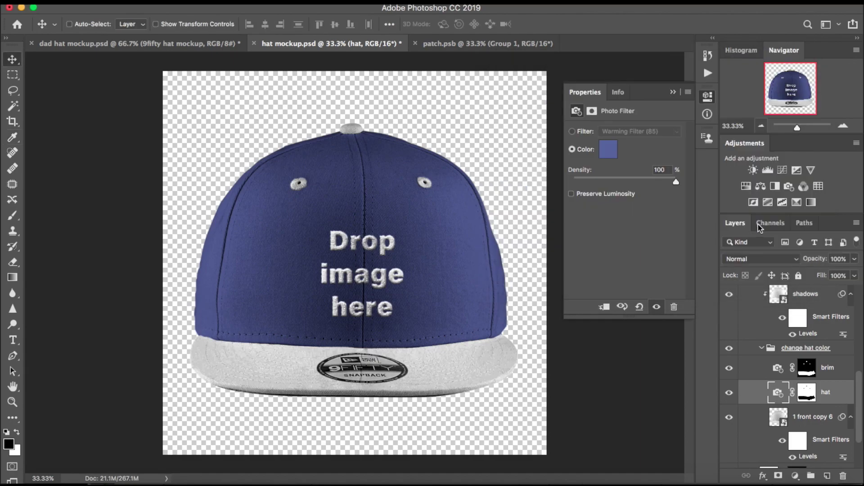
{"action": "left_click", "coordinate": [806, 367]}
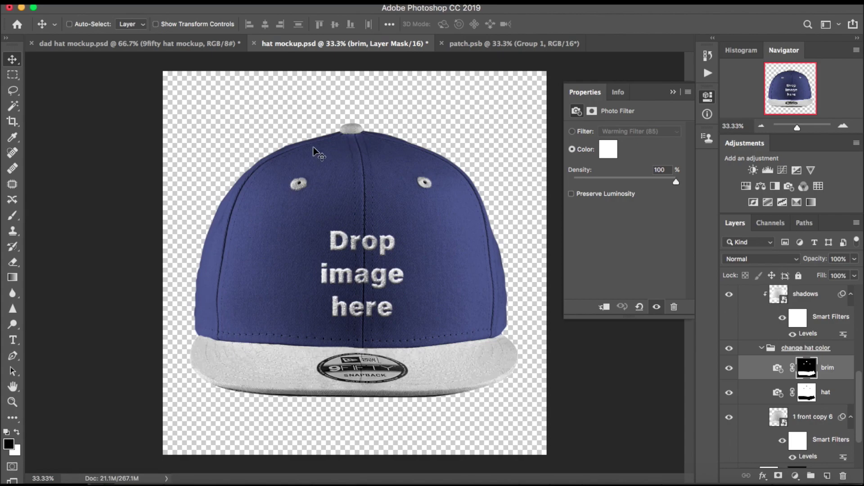
- Set the brim Photo Filter colour to red d06161
{"action": "left_click", "coordinate": [778, 369]}
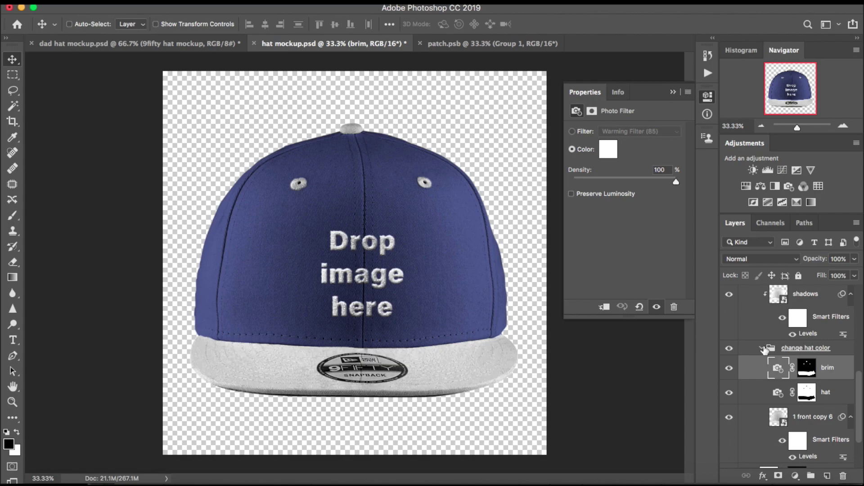
{"action": "left_click", "coordinate": [608, 151]}
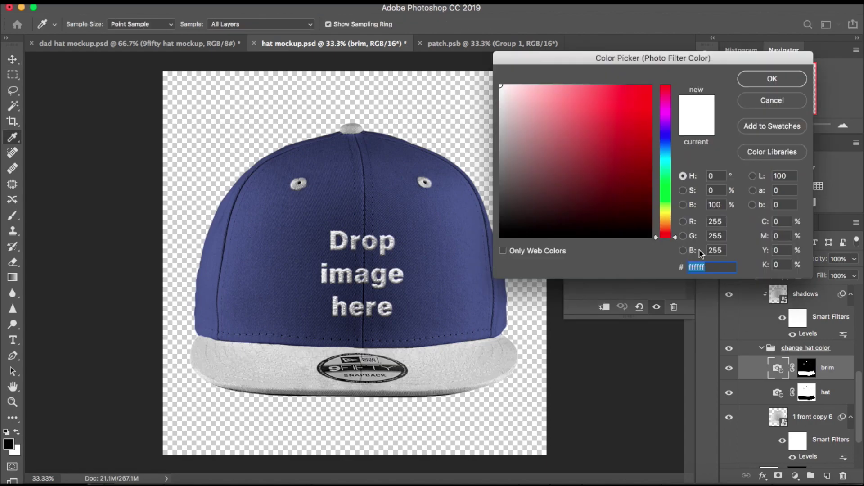
{"action": "type", "text": "d0"}
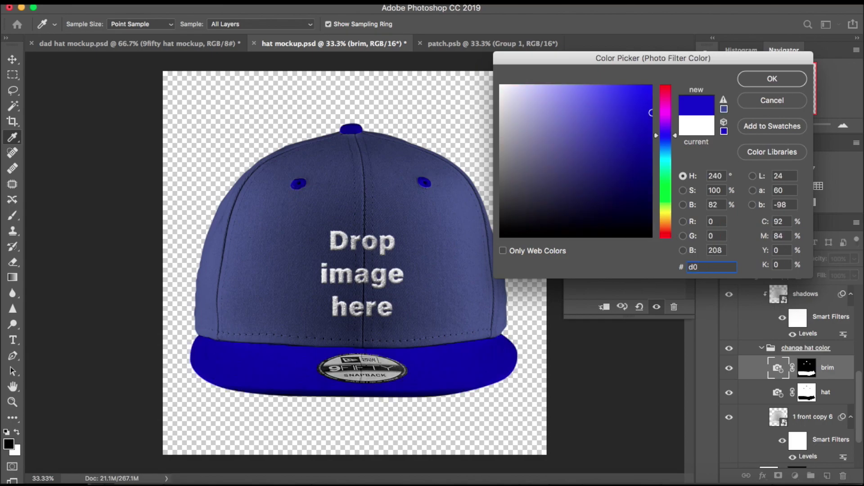
{"action": "type", "text": "6161"}
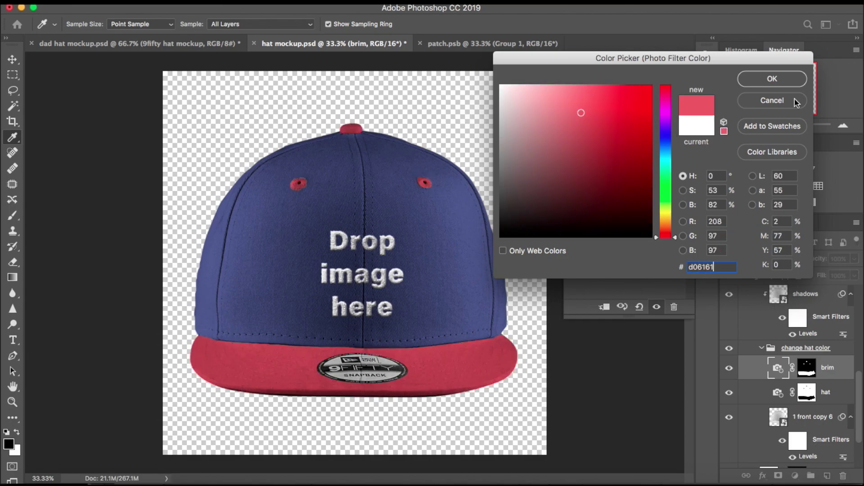
{"action": "left_click", "coordinate": [765, 78]}
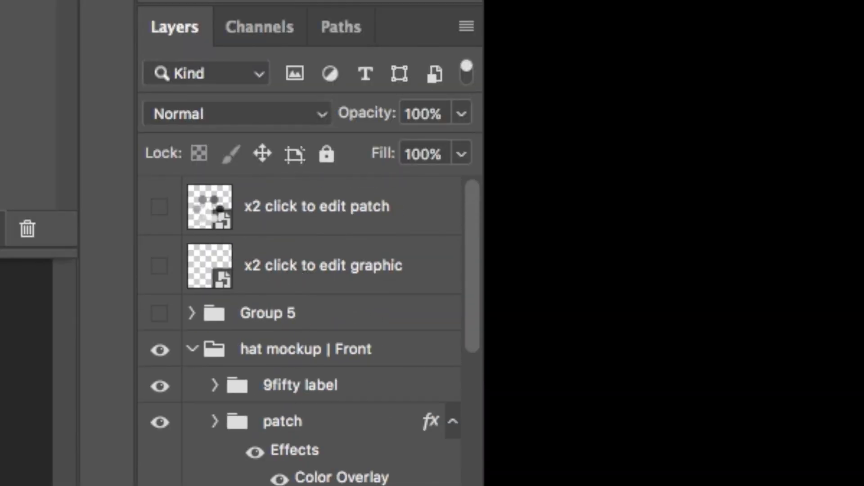
- In the patch smart object, show Group 1, hide the 'Drop image here' text, and save
{"action": "double_click", "coordinate": [208, 216]}
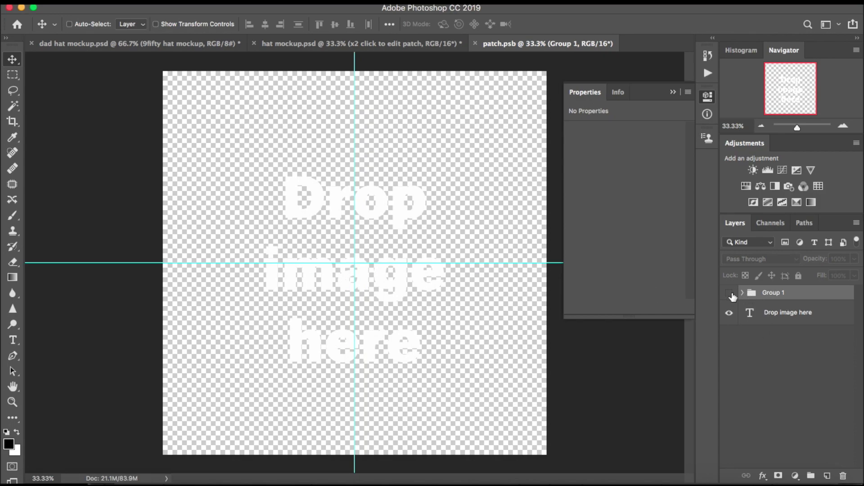
{"action": "left_click", "coordinate": [729, 293]}
{"action": "left_click", "coordinate": [729, 313]}
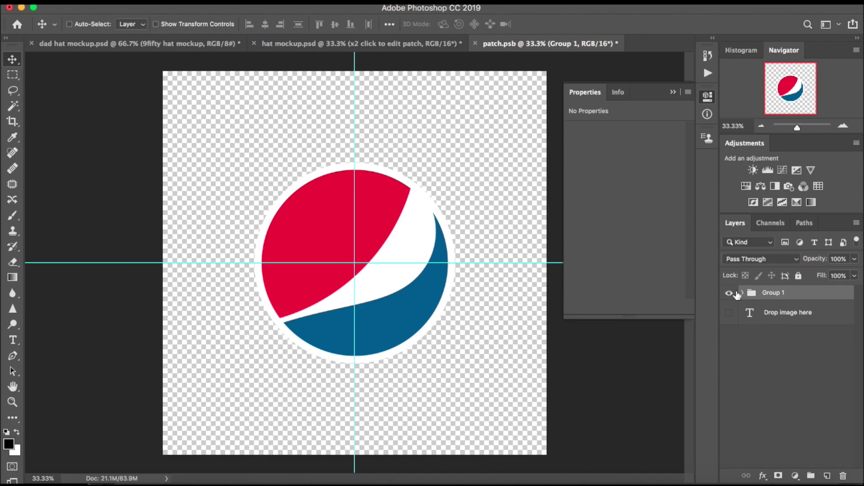
{"action": "key", "text": "super+s"}
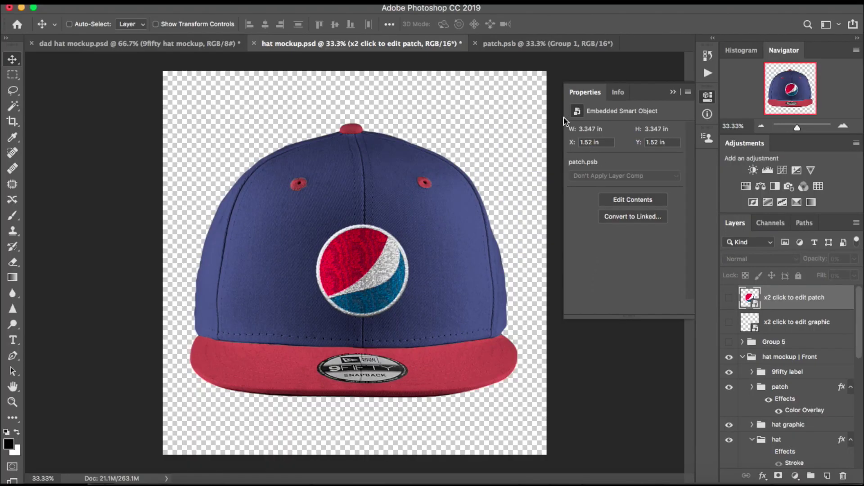
- In the patch file, expand Group 1 and select the embedded logo layer's red segment
{"action": "left_click", "coordinate": [545, 45]}
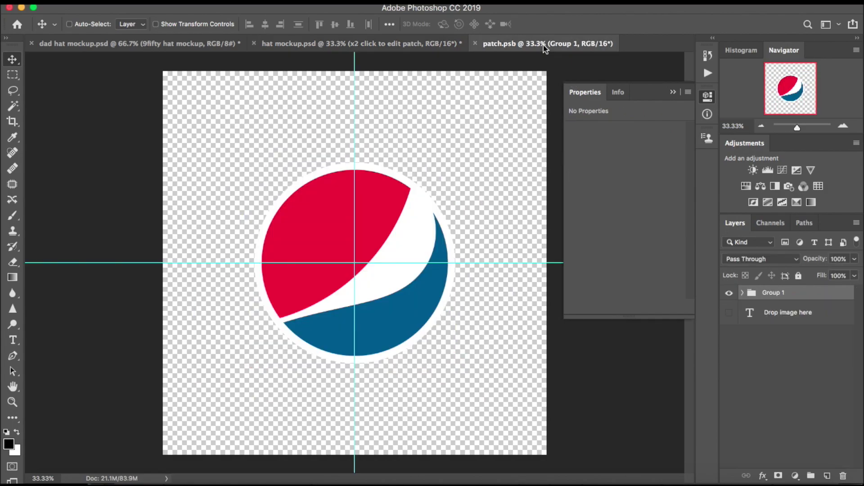
{"action": "left_click", "coordinate": [742, 293]}
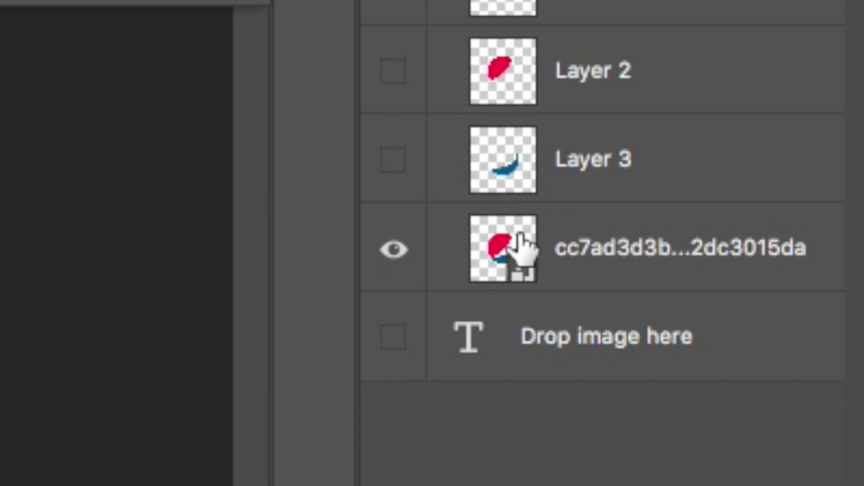
{"action": "left_click", "coordinate": [518, 241]}
{"action": "left_click", "coordinate": [325, 222]}
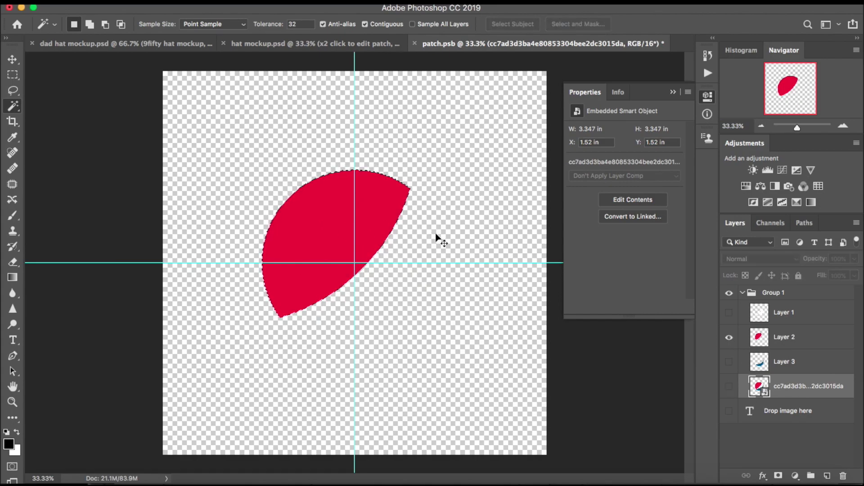
{"action": "key", "text": "super+d"}
- Toggle the logo layers' visibility, ending with Layers 3, 2 and 1 hidden
{"action": "left_click", "coordinate": [729, 337]}
{"action": "left_click", "coordinate": [729, 338]}
{"action": "left_click", "coordinate": [729, 363]}
{"action": "left_click", "coordinate": [729, 312]}
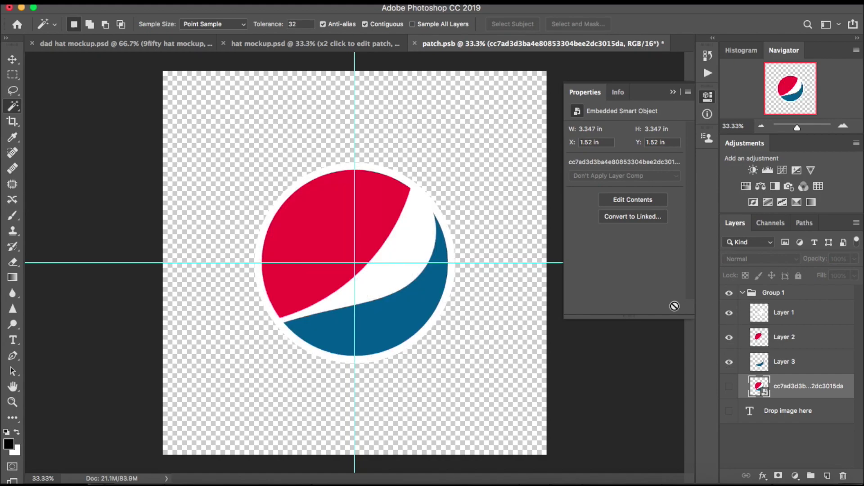
{"action": "left_click_drag", "start_coordinate": [729, 363], "coordinate": [729, 313]}
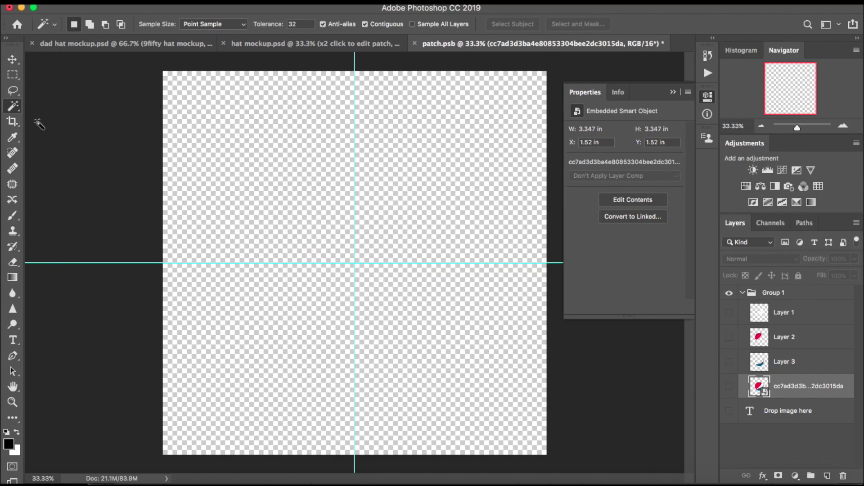
- Copy the logo's red, white and blue sections onto their own new layers
{"action": "left_click", "coordinate": [729, 386]}
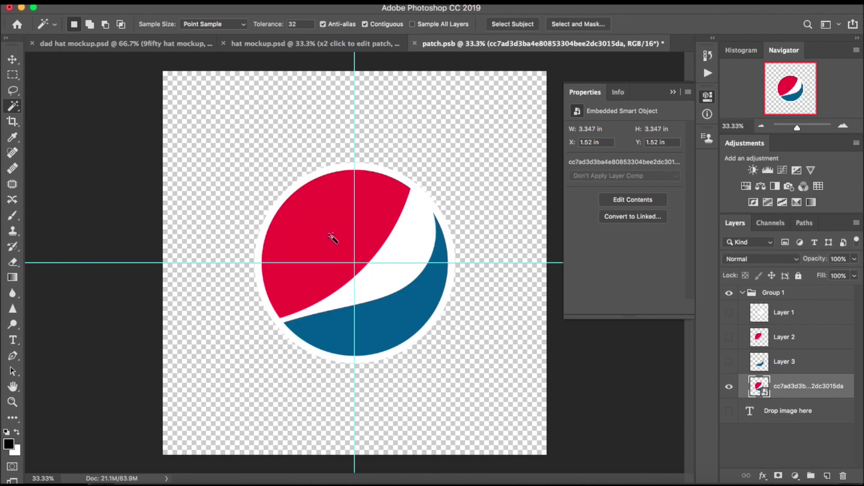
{"action": "key", "text": "alt+shift+super+n"}
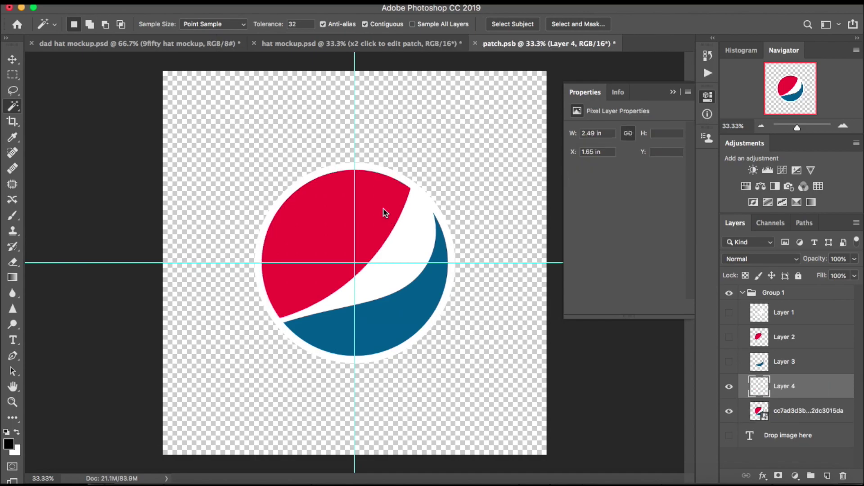
{"action": "left_click", "coordinate": [762, 415]}
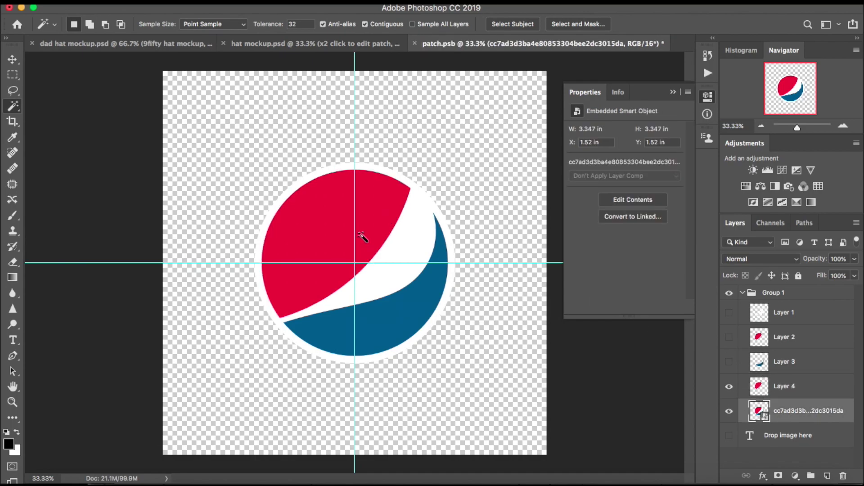
{"action": "key", "text": "alt+shift+super+n"}
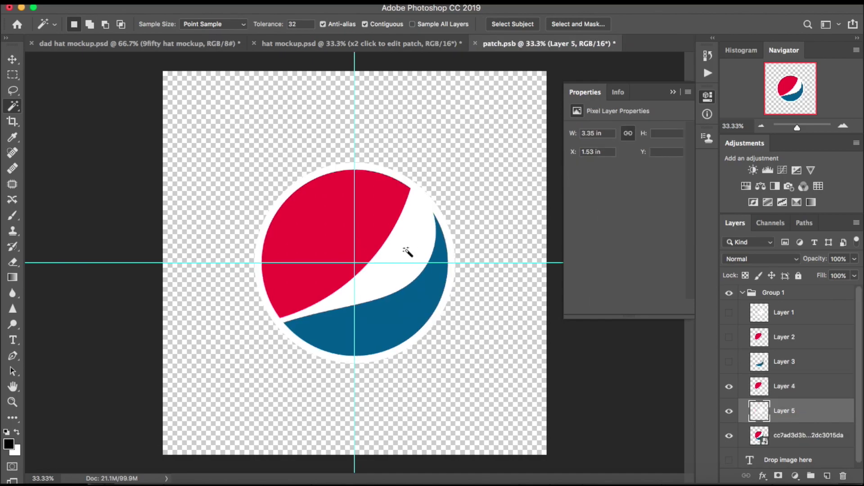
{"action": "left_click", "coordinate": [760, 439]}
{"action": "left_click", "coordinate": [412, 316]}
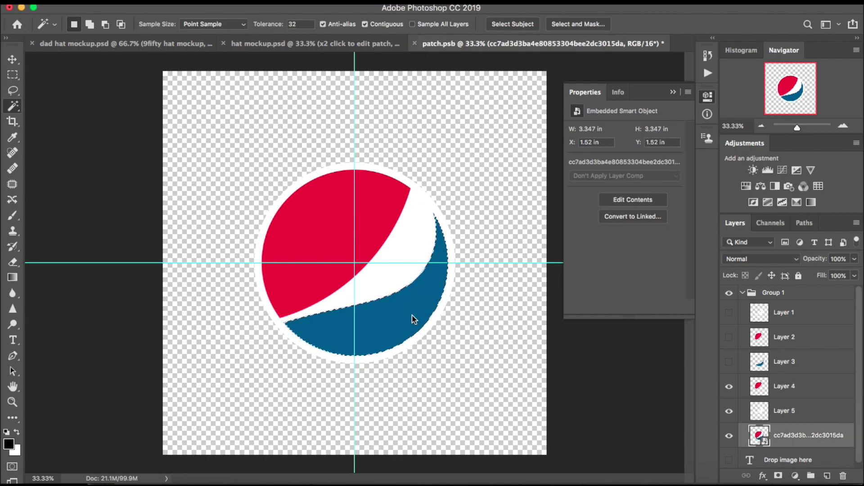
{"action": "key", "text": "super+j"}
- Hide the original logo and the three new layers, show Layer 1's white shape, and save
{"action": "left_click", "coordinate": [729, 460]}
{"action": "left_click", "coordinate": [729, 435]}
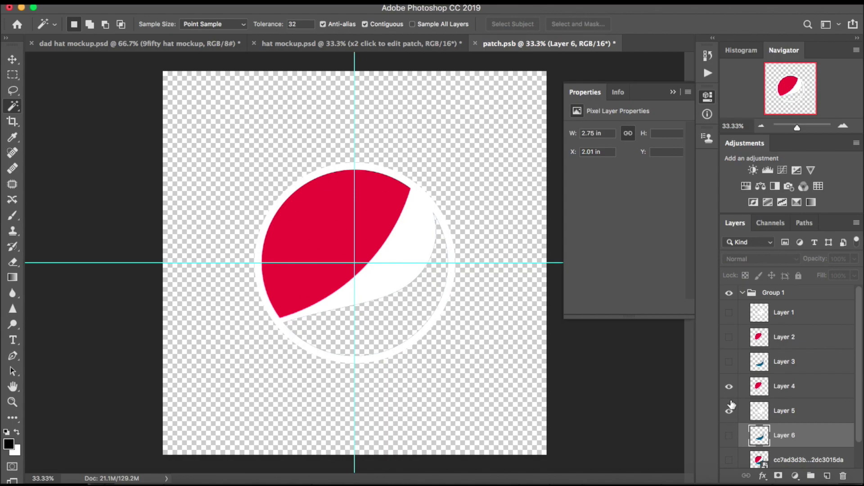
{"action": "left_click", "coordinate": [729, 411]}
{"action": "left_click", "coordinate": [729, 386]}
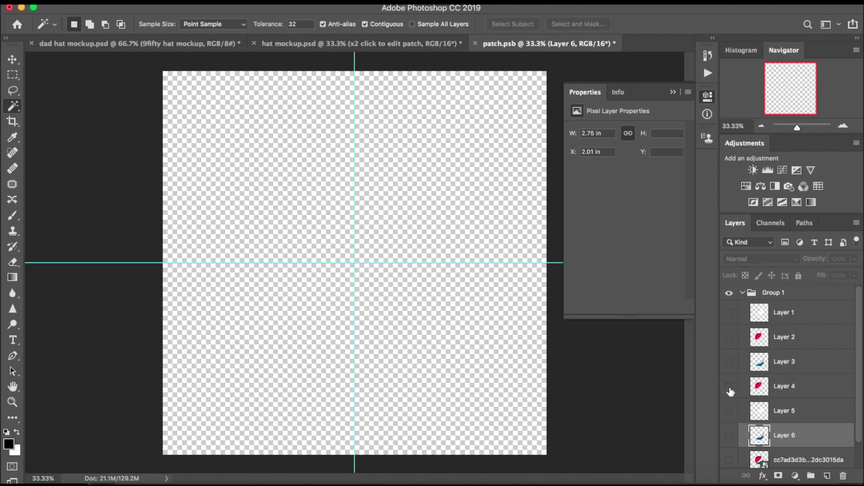
{"action": "left_click", "coordinate": [729, 313]}
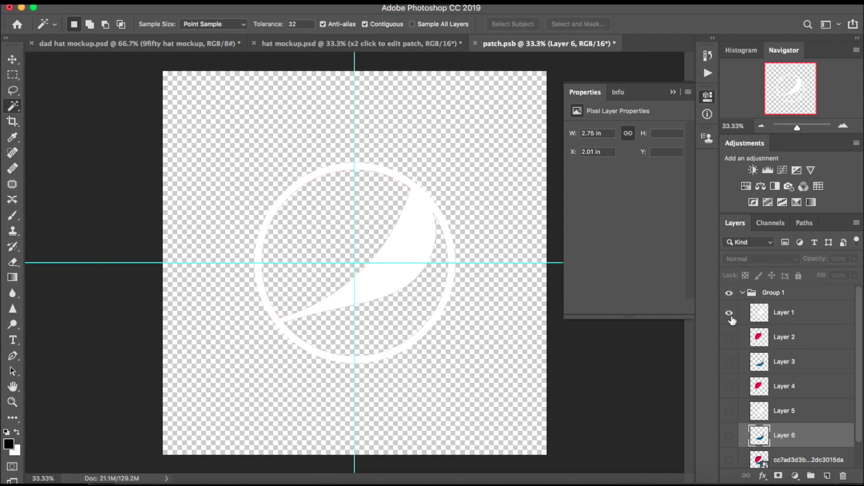
{"action": "key", "text": "ctrl+s"}
- In hat mockup.psd, hide the 9fifty label and hat groups so only the patch shows
{"action": "left_click", "coordinate": [406, 48]}
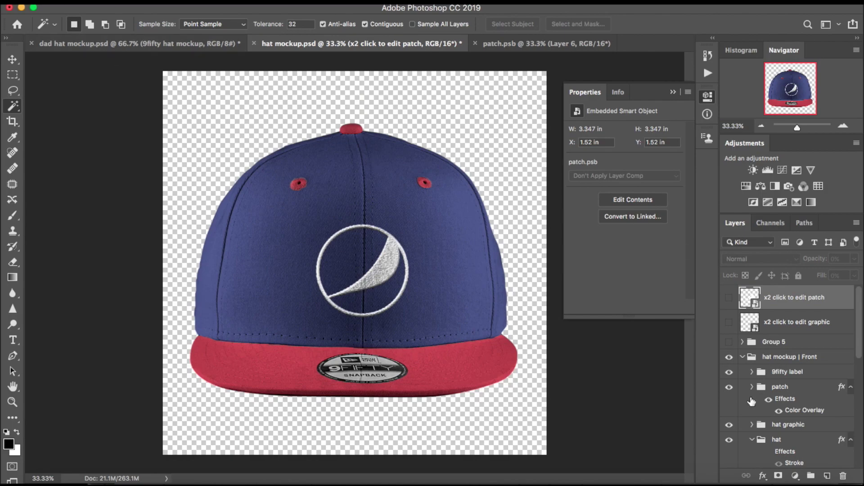
{"action": "scroll", "coordinate": [750, 401], "scroll_direction": "down", "scroll_amount": 1}
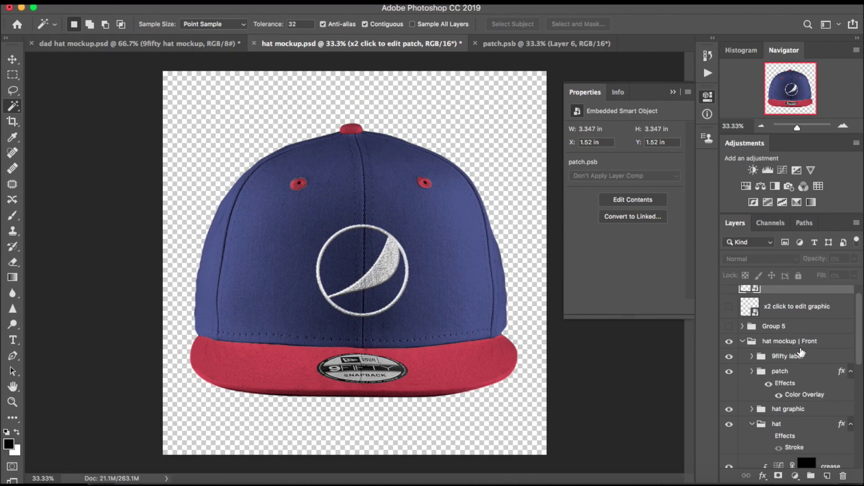
{"action": "scroll", "coordinate": [801, 353], "scroll_direction": "down", "scroll_amount": 1}
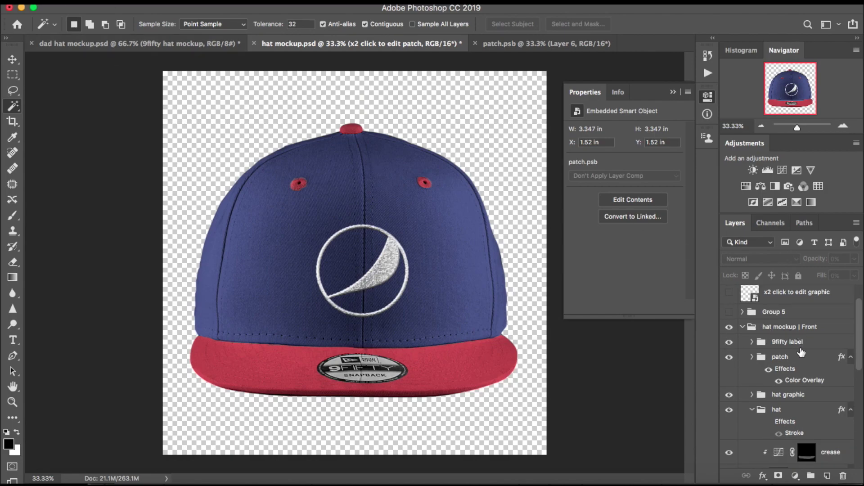
{"action": "left_click", "coordinate": [729, 344]}
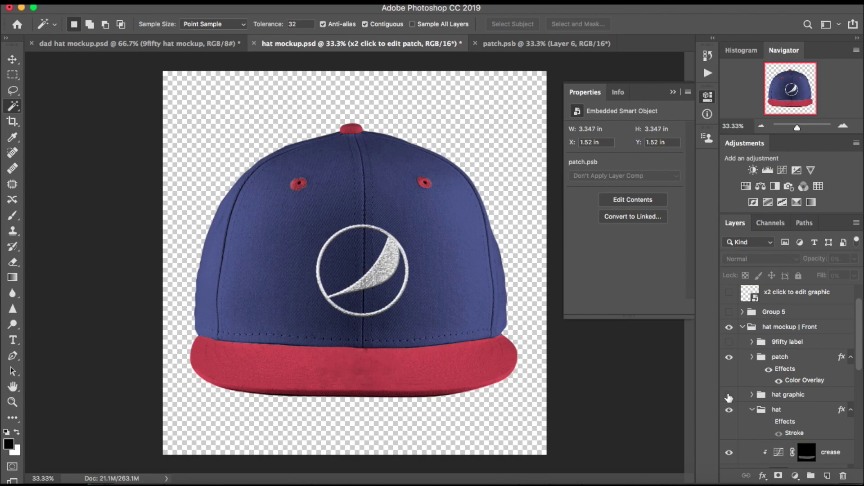
{"action": "left_click", "coordinate": [728, 410]}
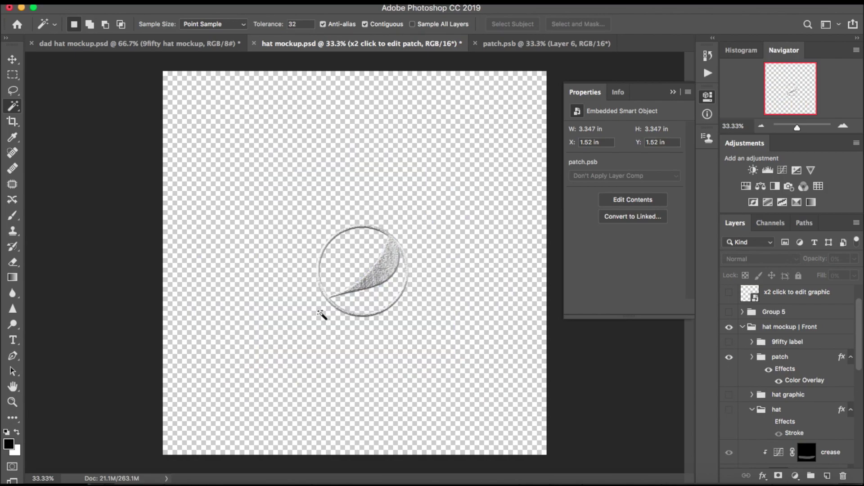
- Export the mockup with Save for Web (Legacy) and proceed to saving the file
{"action": "left_click", "coordinate": [120, 1]}
{"action": "mouse_move", "coordinate": [166, 148]}
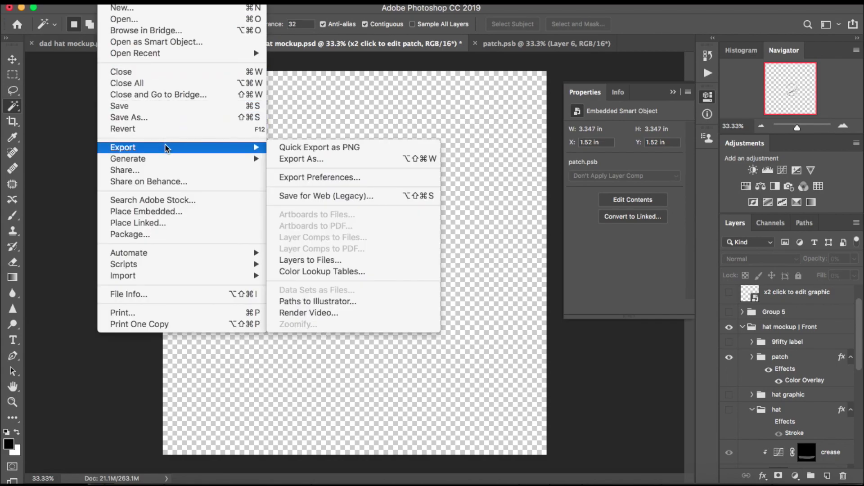
{"action": "left_click", "coordinate": [340, 195]}
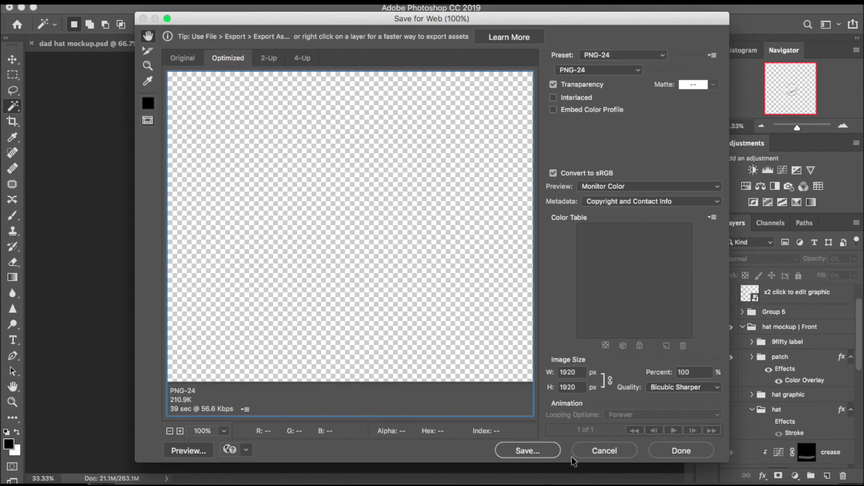
{"action": "left_click", "coordinate": [527, 451]}
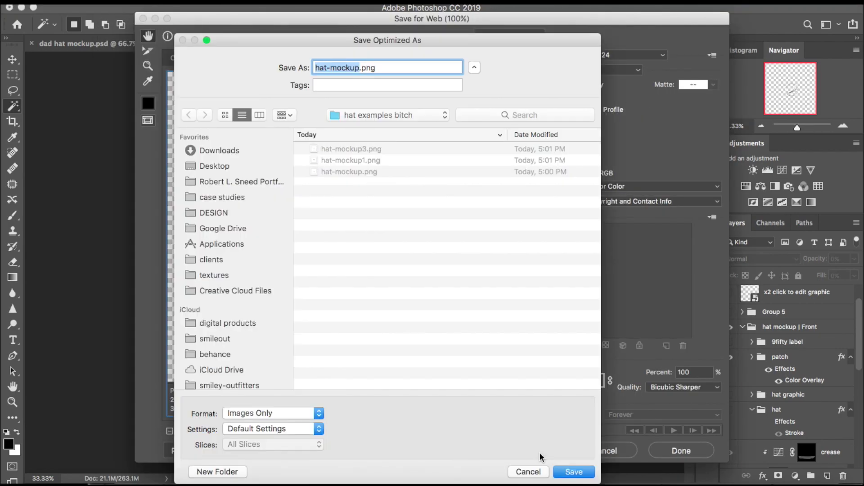
- Save the export as white, then show the red logo part instead in the patch file
{"action": "type", "text": "white"}
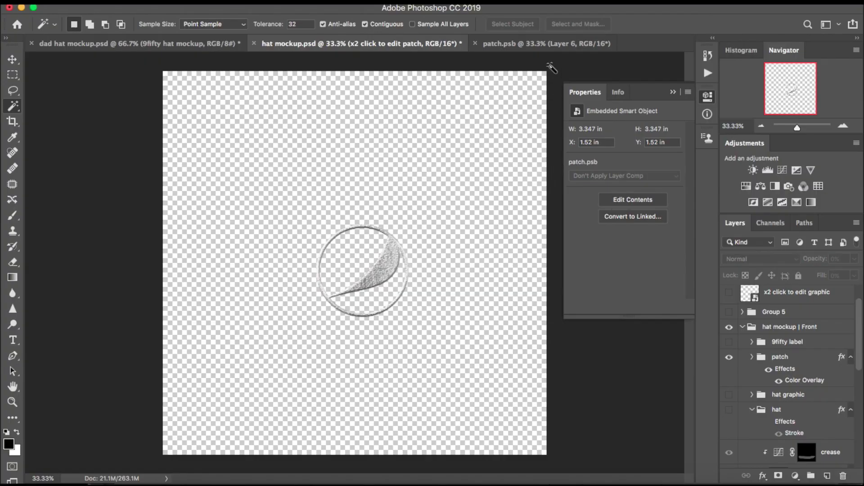
{"action": "left_click", "coordinate": [547, 44]}
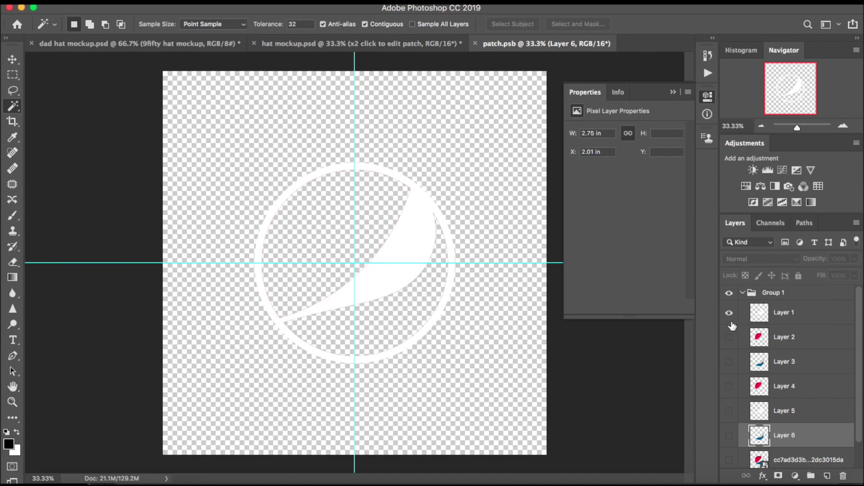
{"action": "left_click", "coordinate": [728, 337], "text": "alt"}
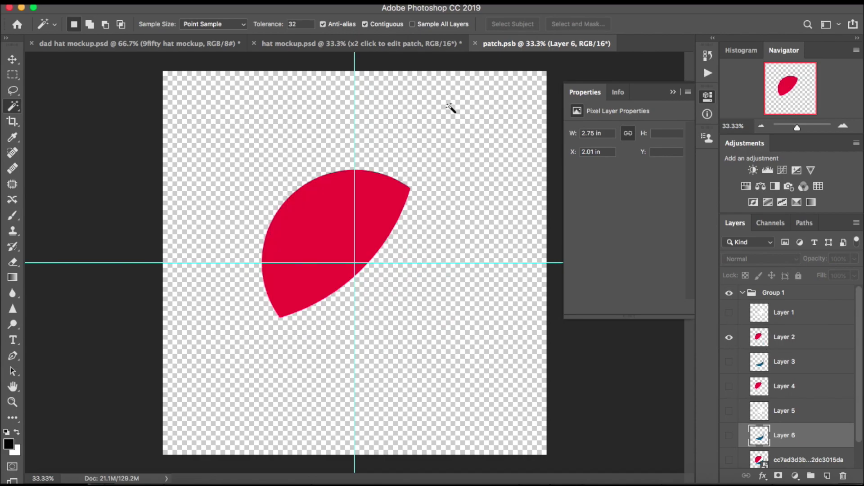
- Export the hat mockup via Save for Web (Legacy) as red.png
{"action": "left_click", "coordinate": [375, 45]}
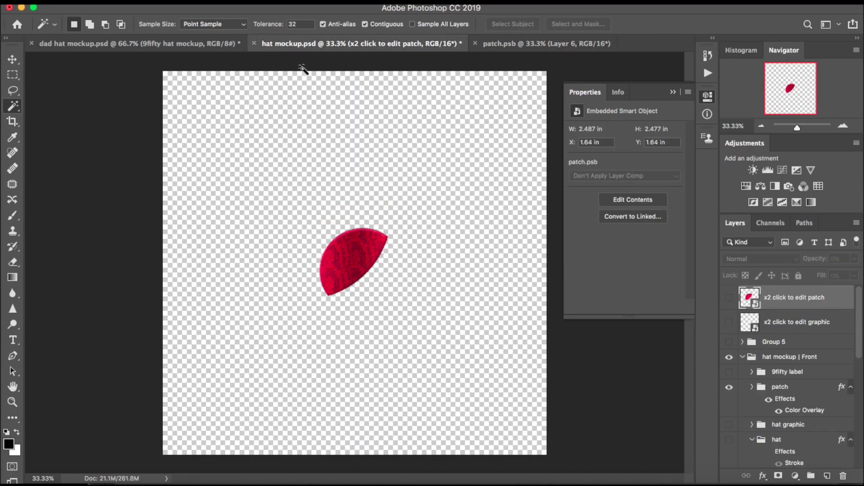
{"action": "left_click", "coordinate": [108, 1]}
{"action": "mouse_move", "coordinate": [151, 147]}
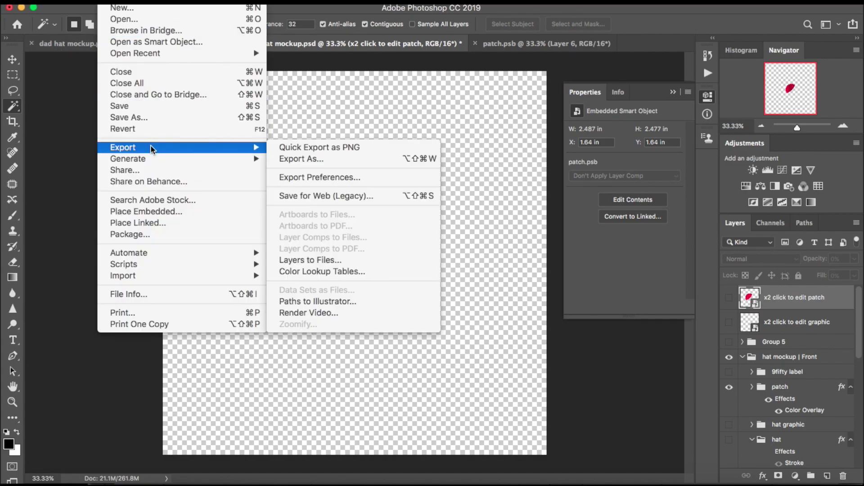
{"action": "left_click", "coordinate": [362, 195]}
{"action": "key", "text": "Return"}
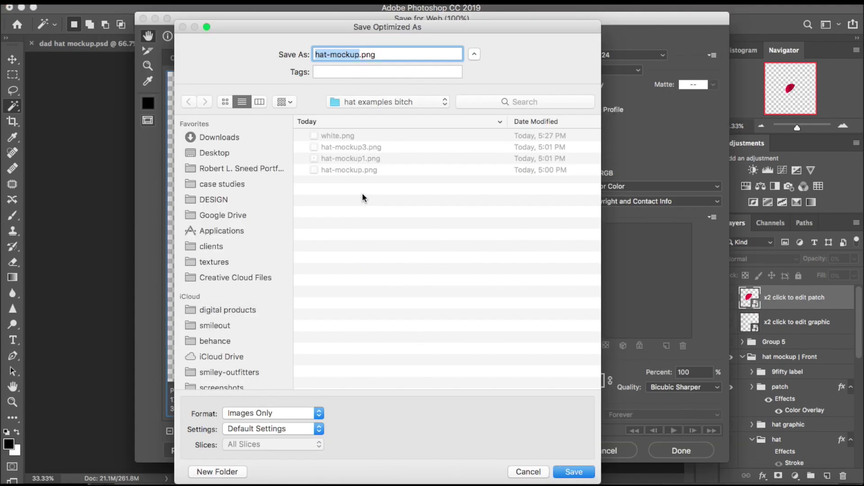
{"action": "type", "text": "red"}
{"action": "key", "text": "Return"}
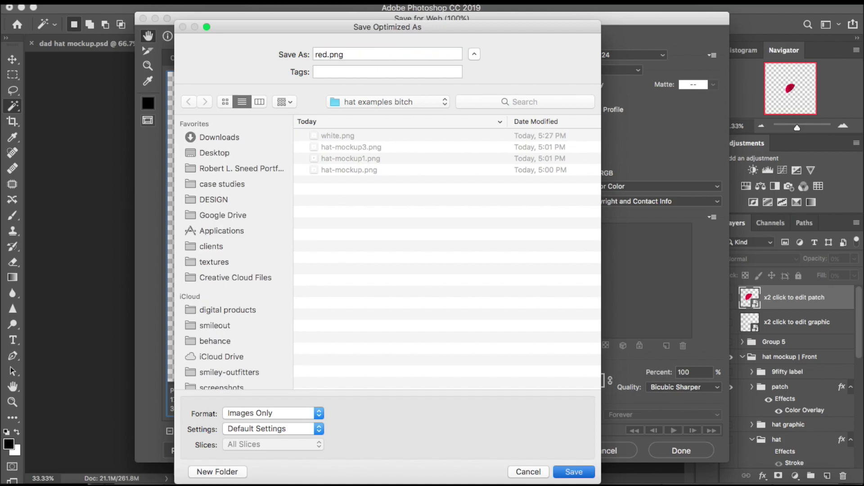
- In the patch file, hide the red logo layer, show the blue one, and save
{"action": "left_click", "coordinate": [555, 45]}
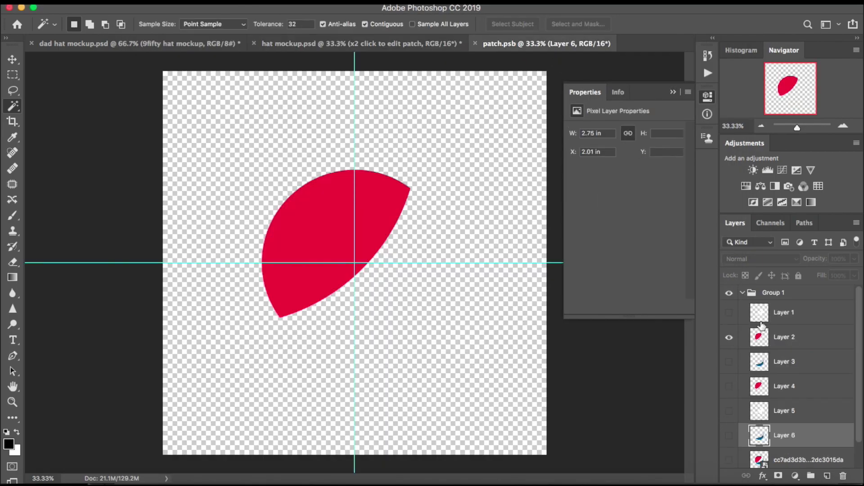
{"action": "left_click", "coordinate": [729, 337]}
{"action": "left_click", "coordinate": [729, 362]}
{"action": "key", "text": "ctrl+s"}
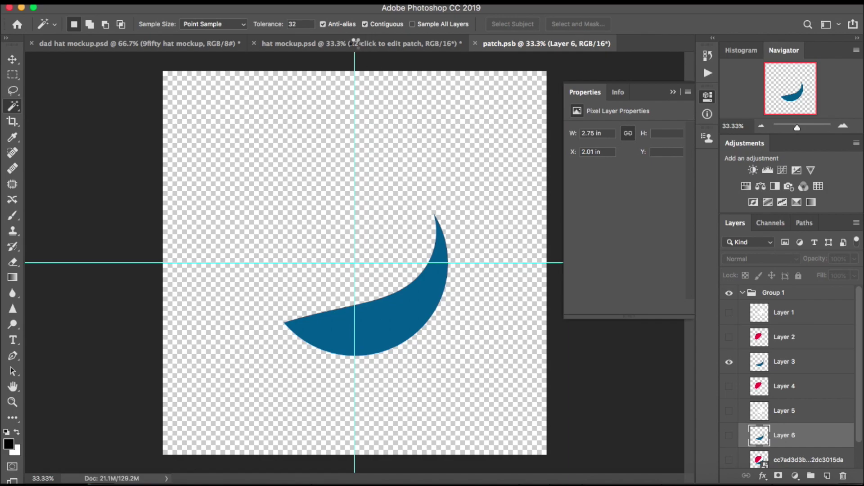
- Export the hat mockup via Save for Web (Legacy) as blue.png
{"action": "left_click", "coordinate": [354, 45]}
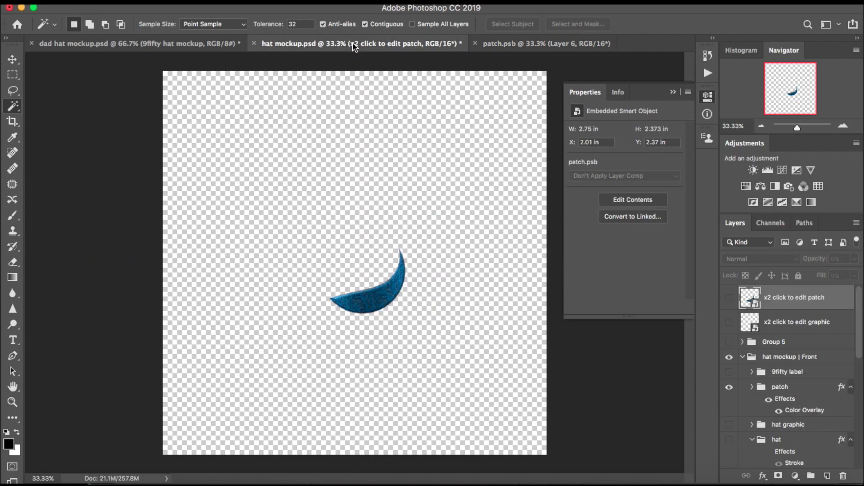
{"action": "left_click", "coordinate": [111, 1]}
{"action": "mouse_move", "coordinate": [140, 150]}
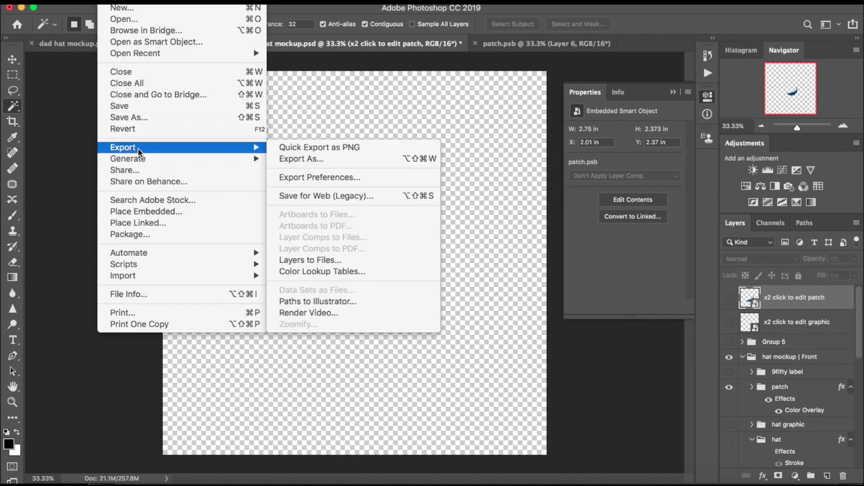
{"action": "left_click", "coordinate": [358, 196]}
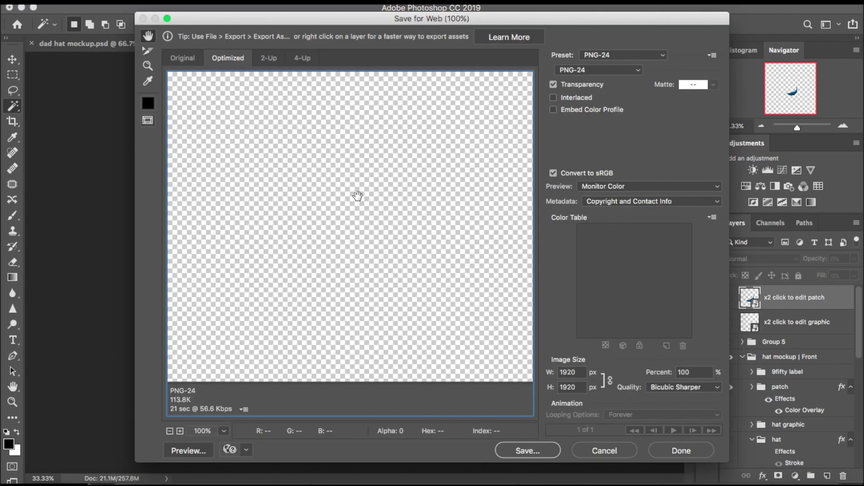
{"action": "key", "text": "Return"}
{"action": "type", "text": "blue"}
{"action": "key", "text": "Return"}
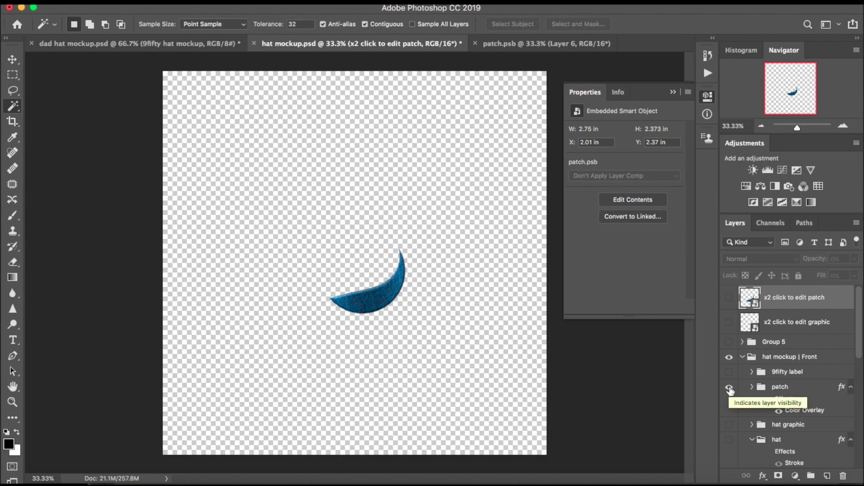
- Hide the old patch, restore the 9fifty label, hat graphic and cap, and add a layer above Group 5
{"action": "left_click", "coordinate": [729, 388]}
{"action": "left_click", "coordinate": [729, 371]}
{"action": "scroll", "coordinate": [729, 374], "scroll_direction": "down", "scroll_amount": 4}
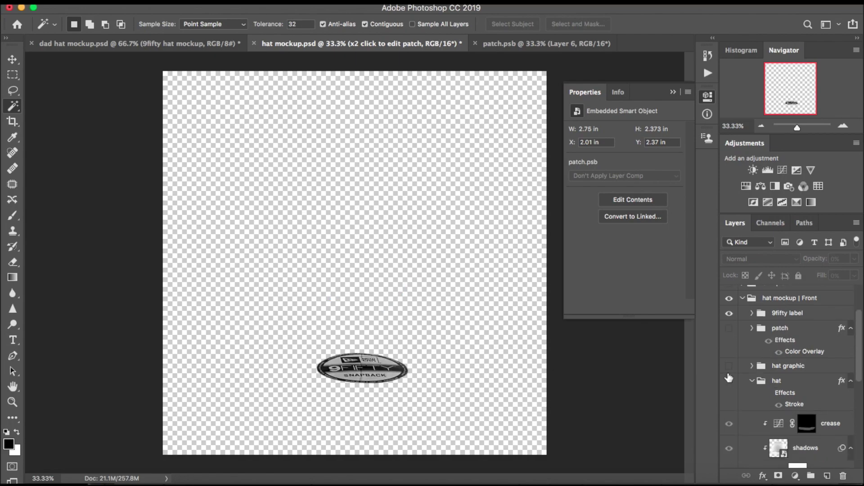
{"action": "left_click", "coordinate": [729, 344]}
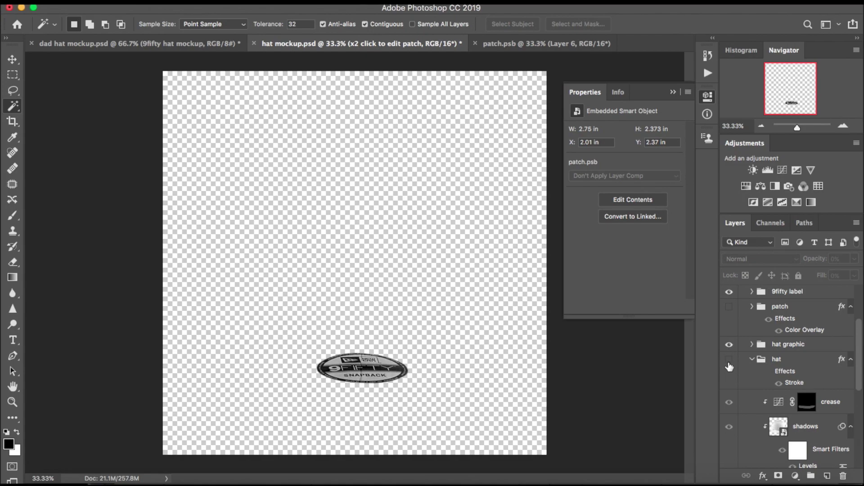
{"action": "left_click", "coordinate": [729, 359]}
{"action": "left_click", "coordinate": [751, 358]}
{"action": "scroll", "coordinate": [747, 358], "scroll_direction": "up", "scroll_amount": 3}
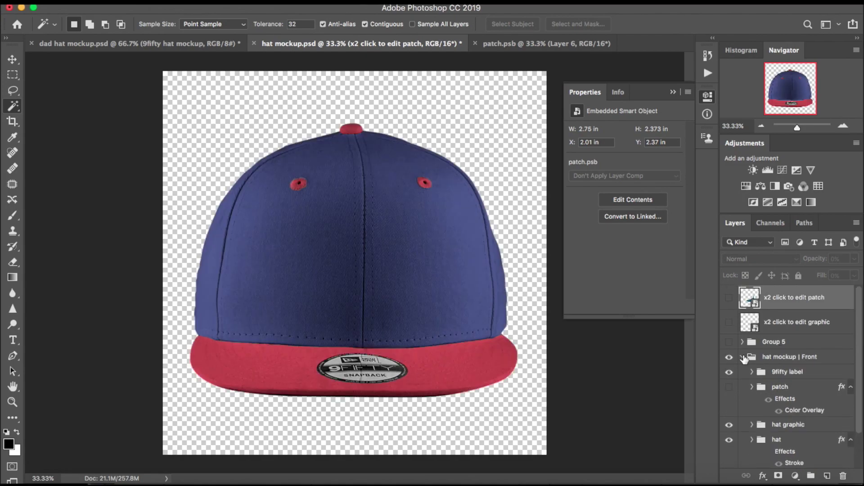
{"action": "left_click", "coordinate": [742, 358]}
{"action": "left_click", "coordinate": [811, 345]}
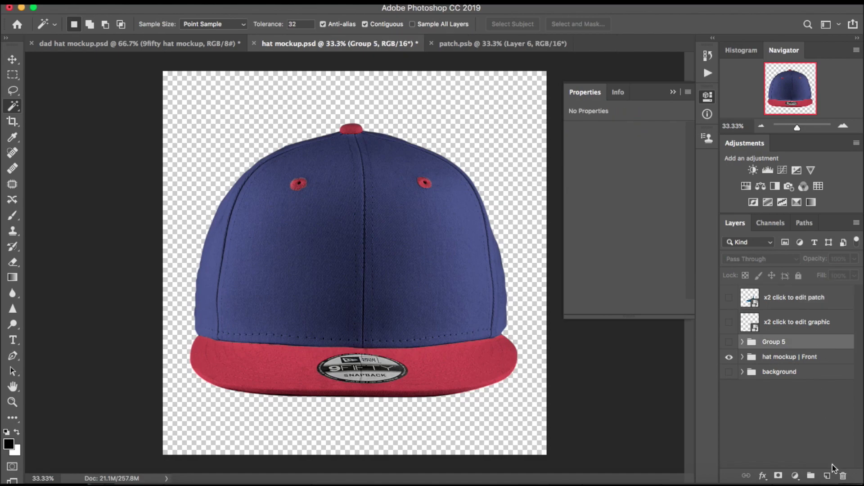
{"action": "left_click", "coordinate": [827, 475]}
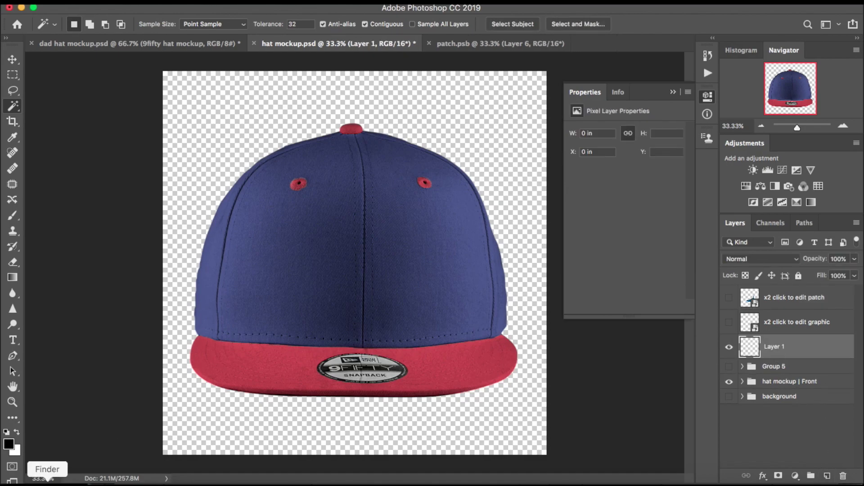
- Drag blue.png, red.png and white.png from Finder onto the canvas and commit their placement
{"action": "left_click", "coordinate": [47, 481]}
{"action": "left_click", "coordinate": [230, 288]}
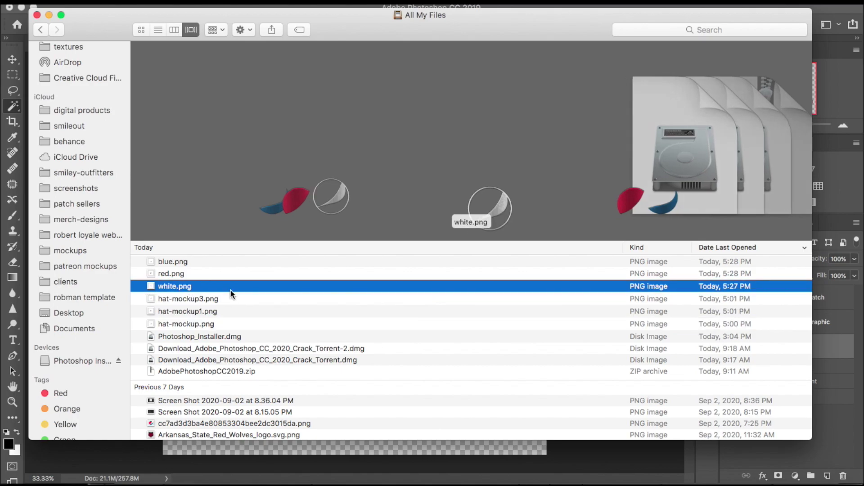
{"action": "left_click", "coordinate": [224, 263], "text": "shift"}
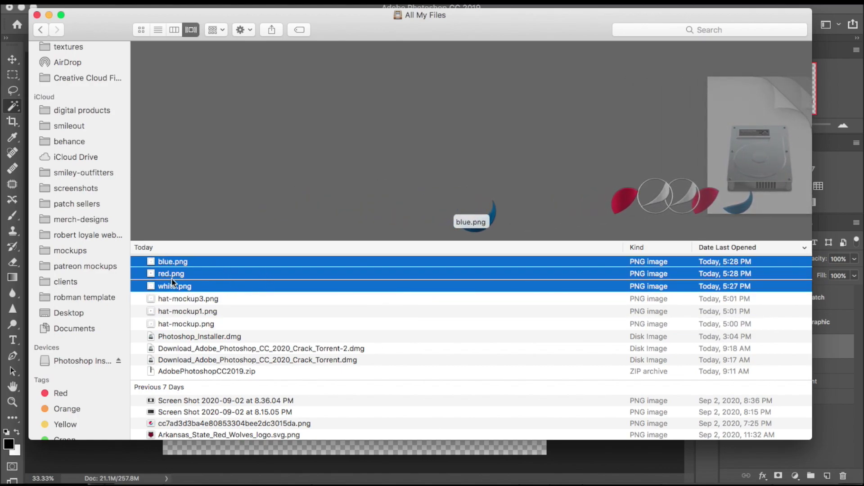
{"action": "left_click_drag", "start_coordinate": [246, 266], "coordinate": [344, 450]}
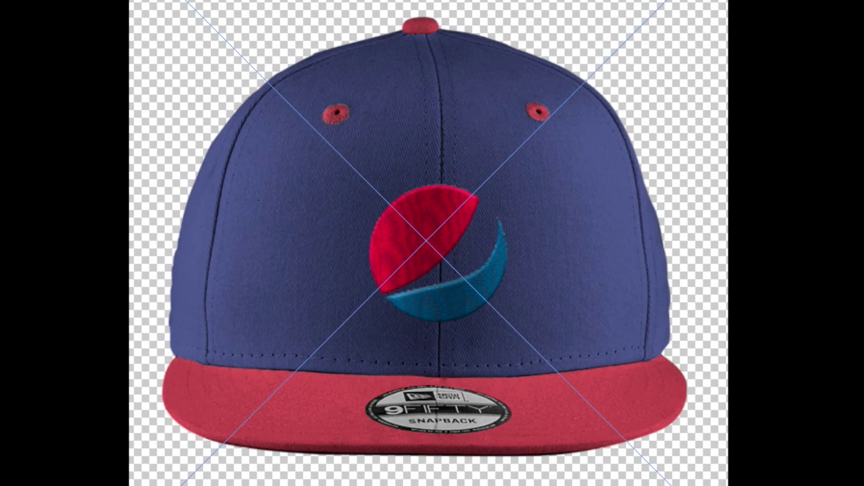
{"action": "key", "text": "Return"}
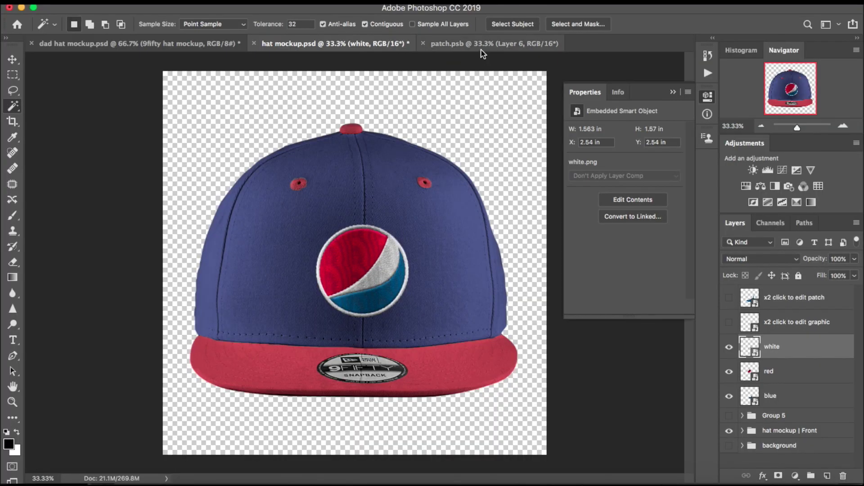
- In patch.psb, show the complete logo layer, hide Layer 3, and save the file
{"action": "left_click", "coordinate": [481, 45]}
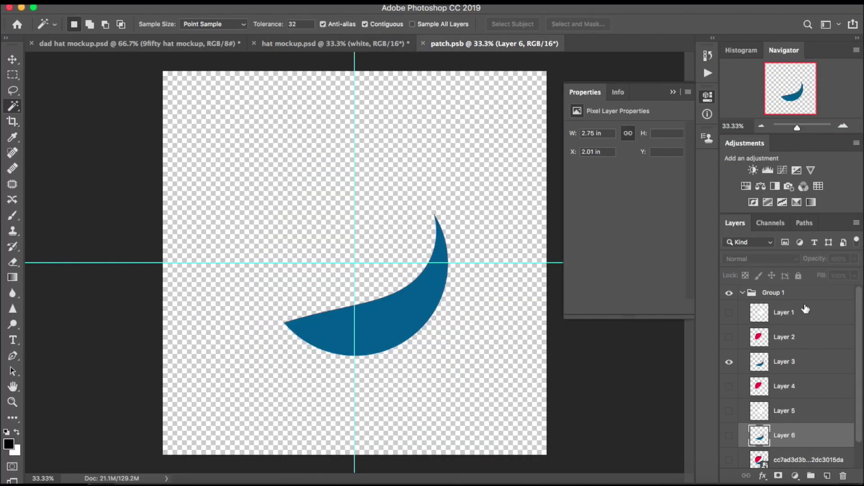
{"action": "scroll", "coordinate": [758, 317], "scroll_direction": "down", "scroll_amount": 1}
{"action": "left_click", "coordinate": [729, 432]}
{"action": "left_click", "coordinate": [729, 335]}
{"action": "key", "text": "super+s"}
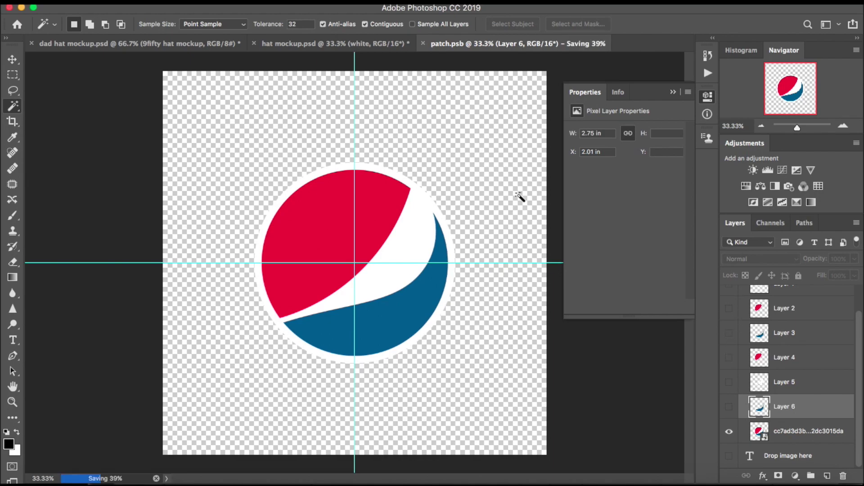
- In hat mockup.psd, group the white, red and blue logo layers inside the Front group
{"action": "left_click", "coordinate": [385, 45]}
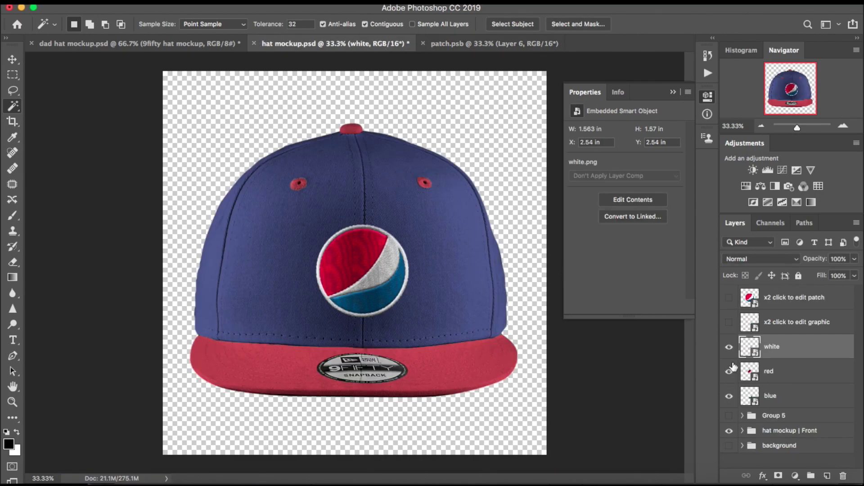
{"action": "left_click", "coordinate": [741, 430]}
{"action": "scroll", "coordinate": [735, 421], "scroll_direction": "down", "scroll_amount": 3}
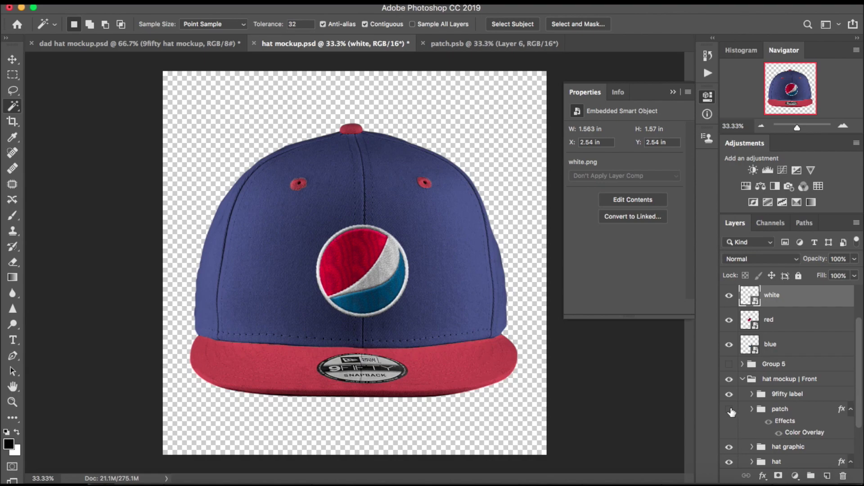
{"action": "scroll", "coordinate": [768, 376], "scroll_direction": "up", "scroll_amount": 2}
{"action": "left_click", "coordinate": [785, 399], "text": "shift"}
{"action": "key", "text": "super+g"}
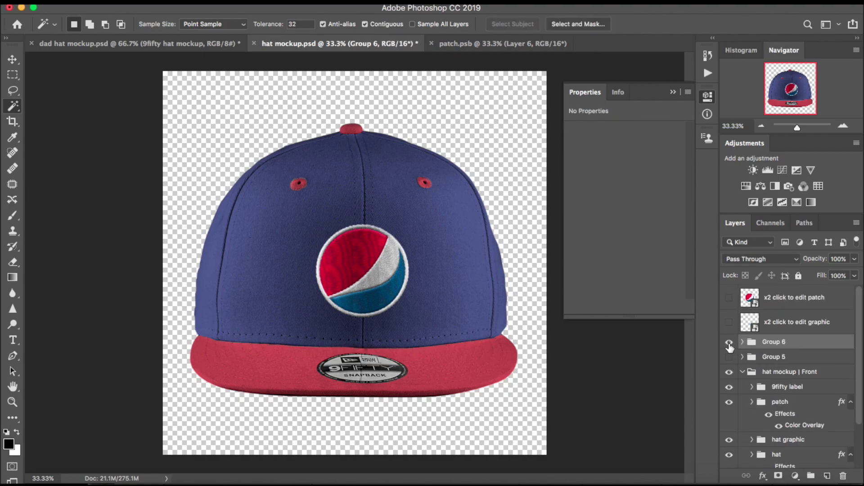
- Scale Group 6's logo up to about 131.74% with Free Transform
{"action": "left_click", "coordinate": [729, 343]}
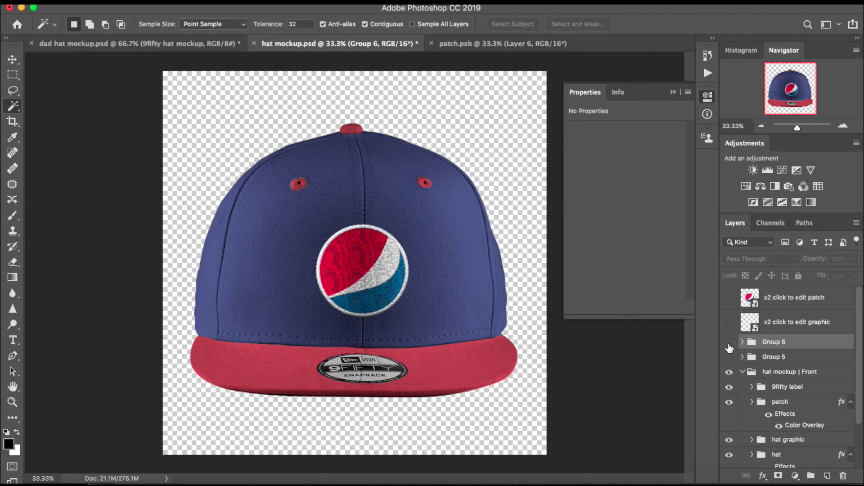
{"action": "left_click", "coordinate": [729, 344]}
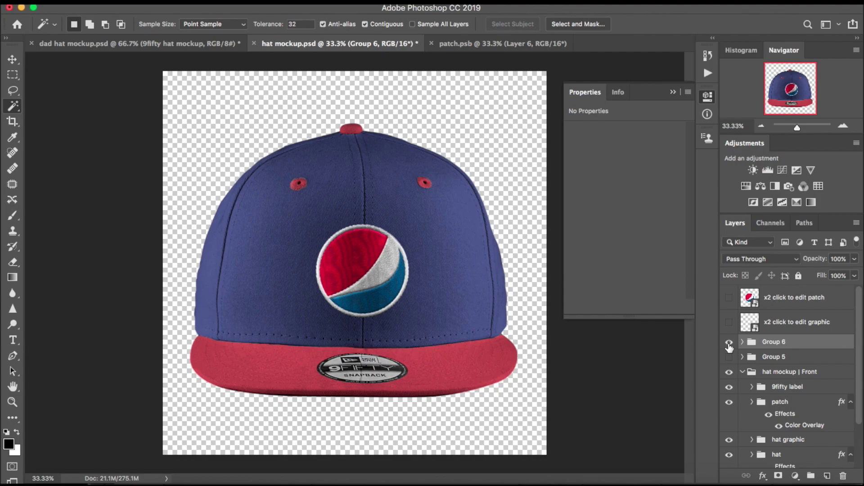
{"action": "key", "text": "ctrl+t"}
{"action": "left_click_drag", "start_coordinate": [409, 223], "coordinate": [431, 211]}
{"action": "key", "text": "Return"}
- Select the Magic Wand and toggle Group 6's visibility to compare the enlarged logo
{"action": "key", "text": "w"}
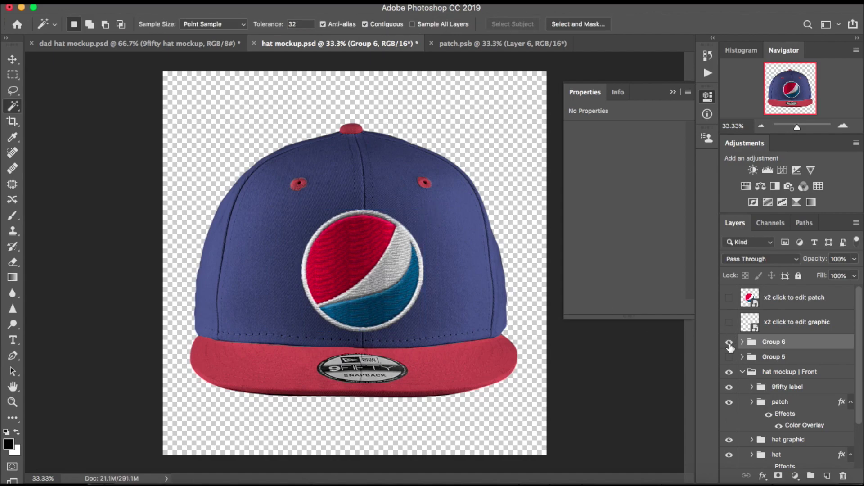
{"action": "left_click", "coordinate": [729, 342]}
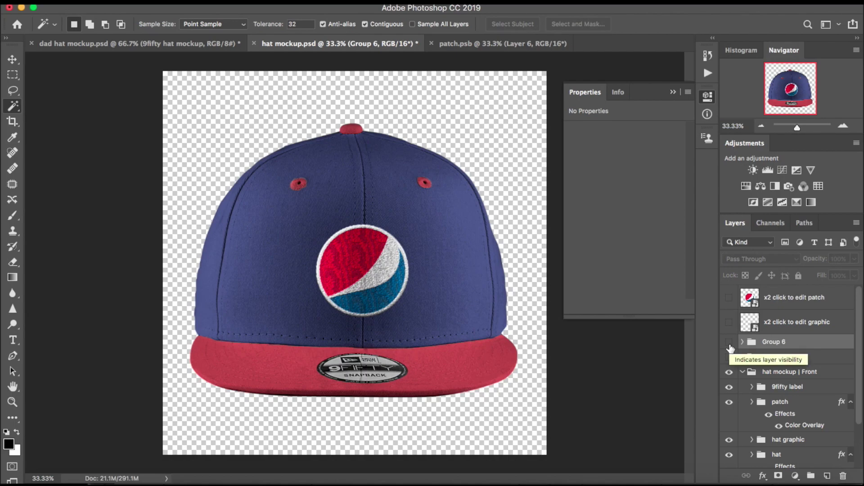
{"action": "left_click", "coordinate": [729, 343]}
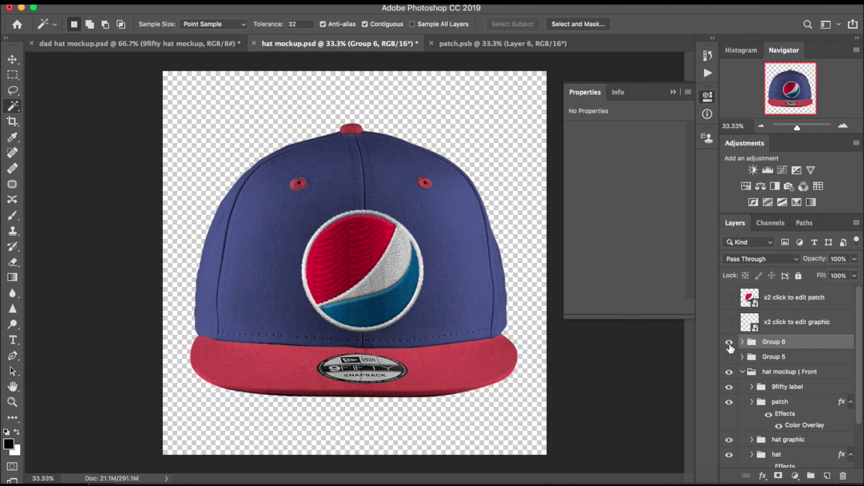